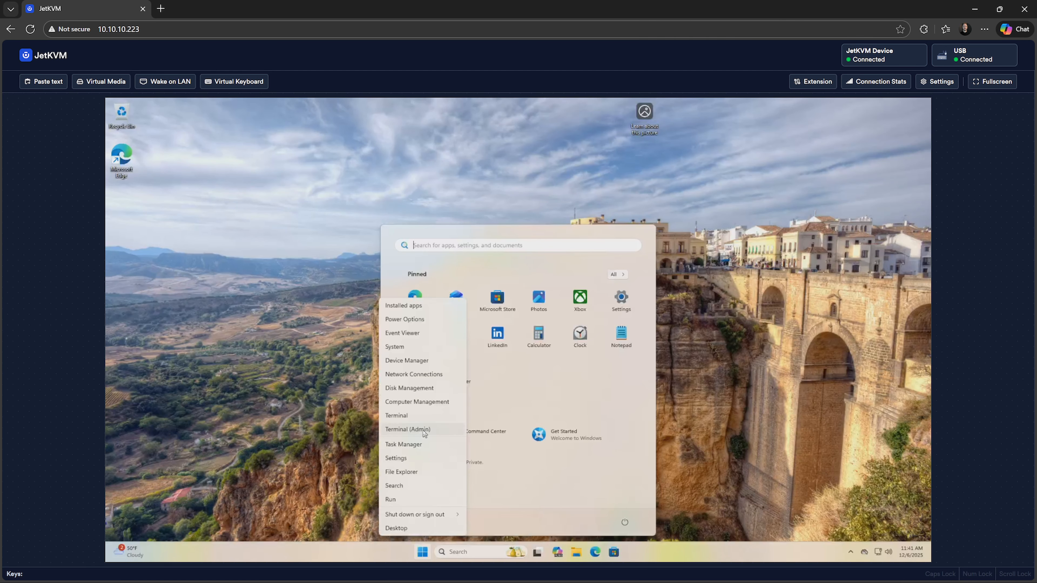
Open an administrator terminal and launch the Windows utility with the command irm christitus.com/win | iex
click(424, 434)
click(477, 400)
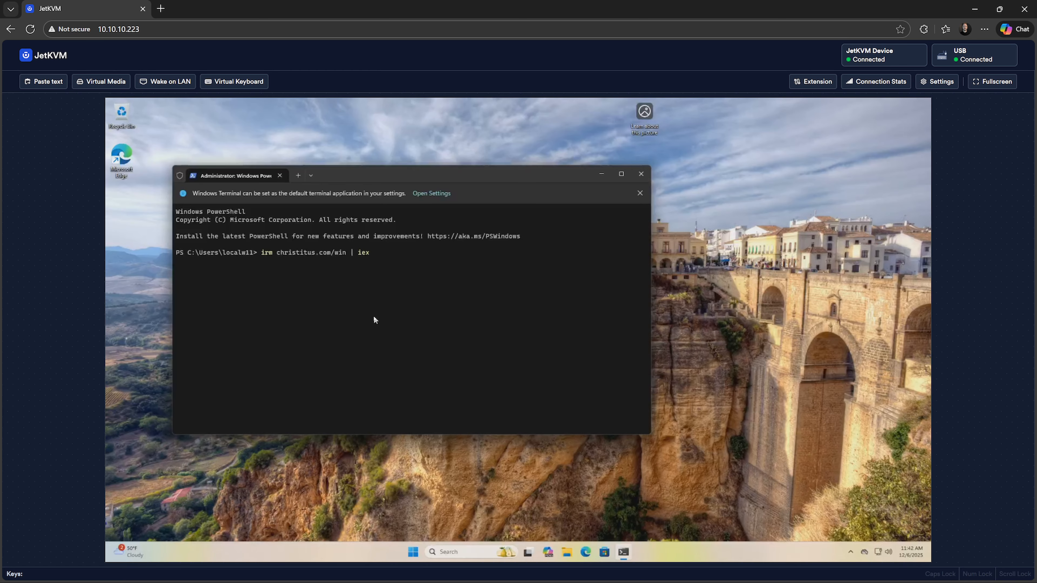
key(Return)
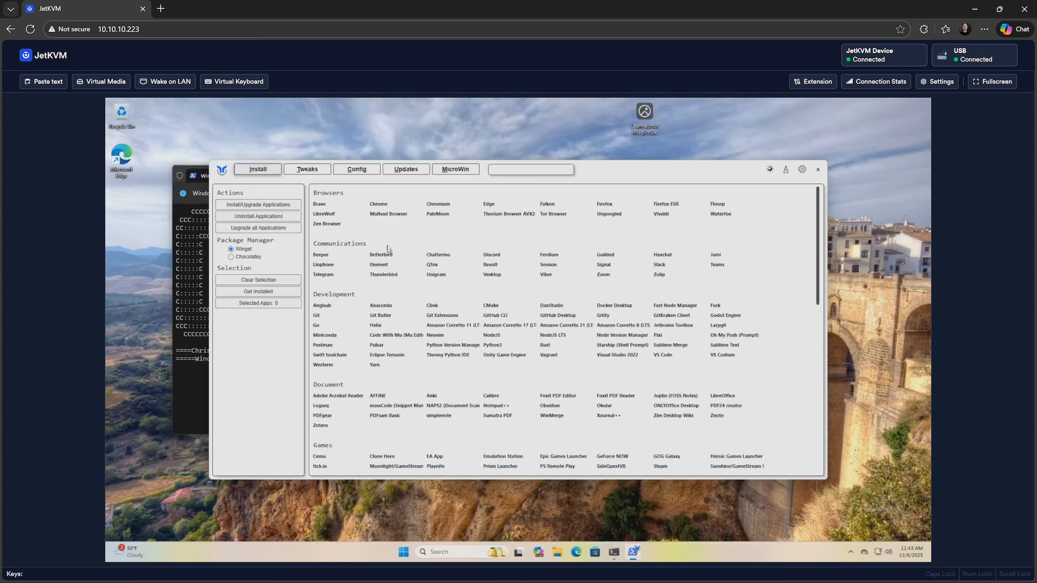
Apply the balanced Security Settings configuration for Windows updates and check its log in the terminal
click(403, 171)
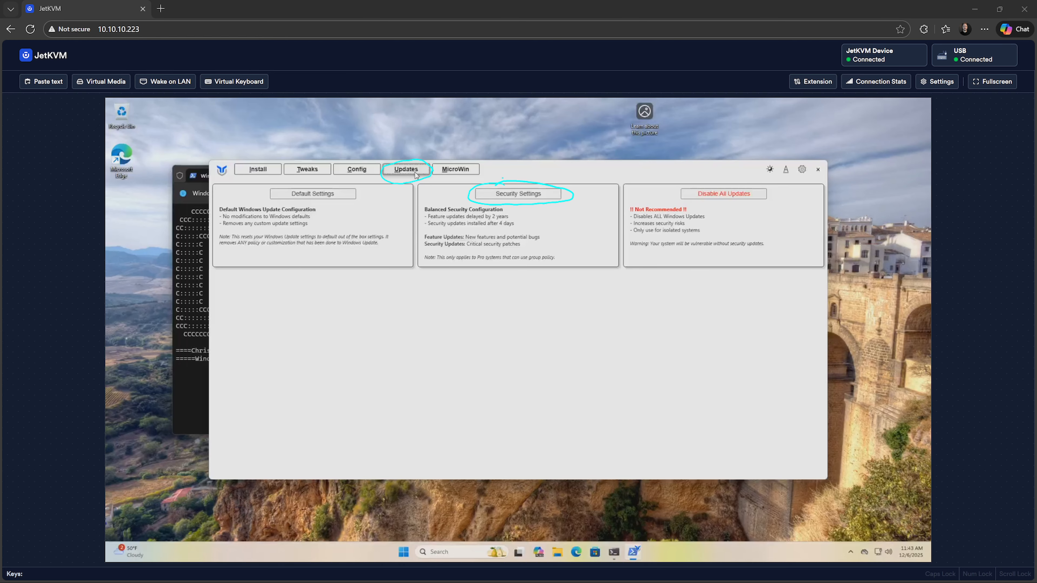
click(518, 196)
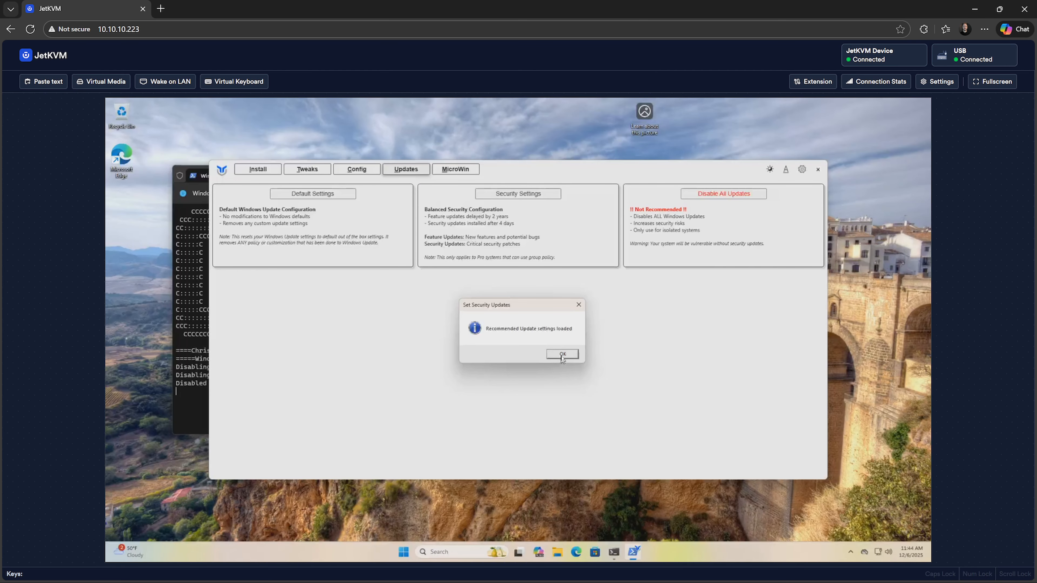
click(558, 353)
click(176, 417)
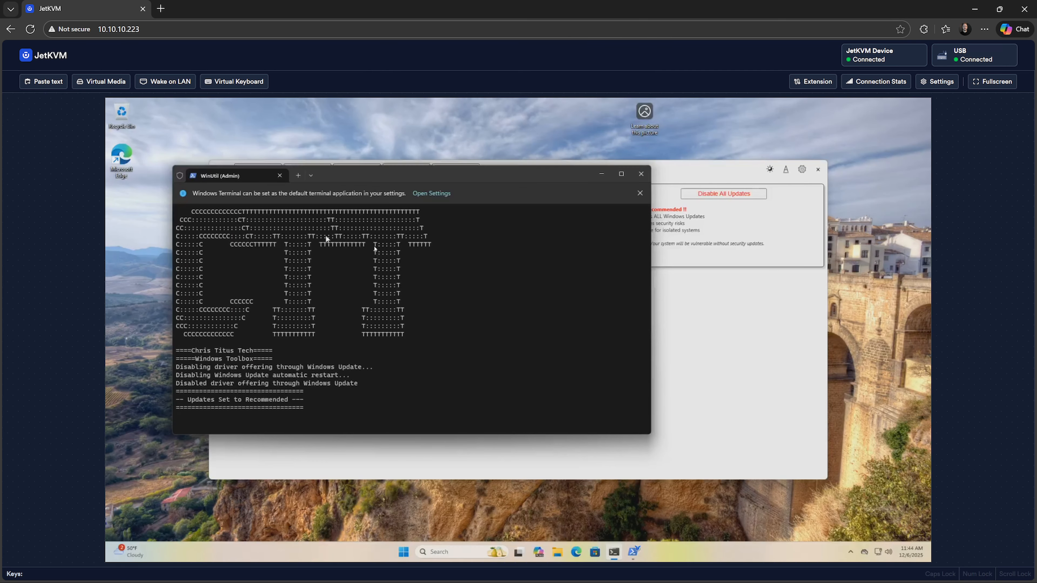
click(758, 404)
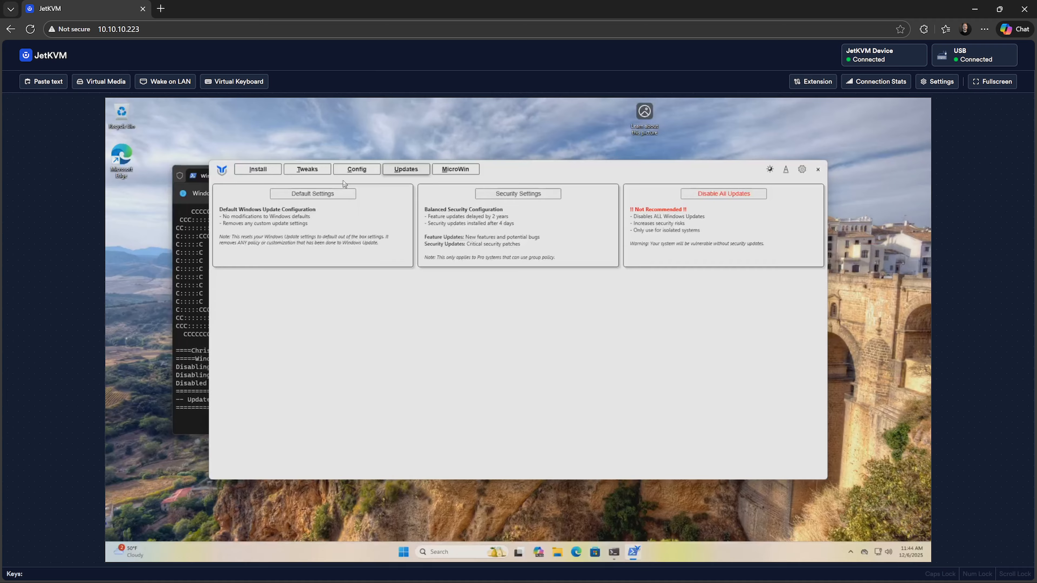
Enable the dark theme, NumLock on startup, hidden files and file extensions in the customization preferences
click(313, 171)
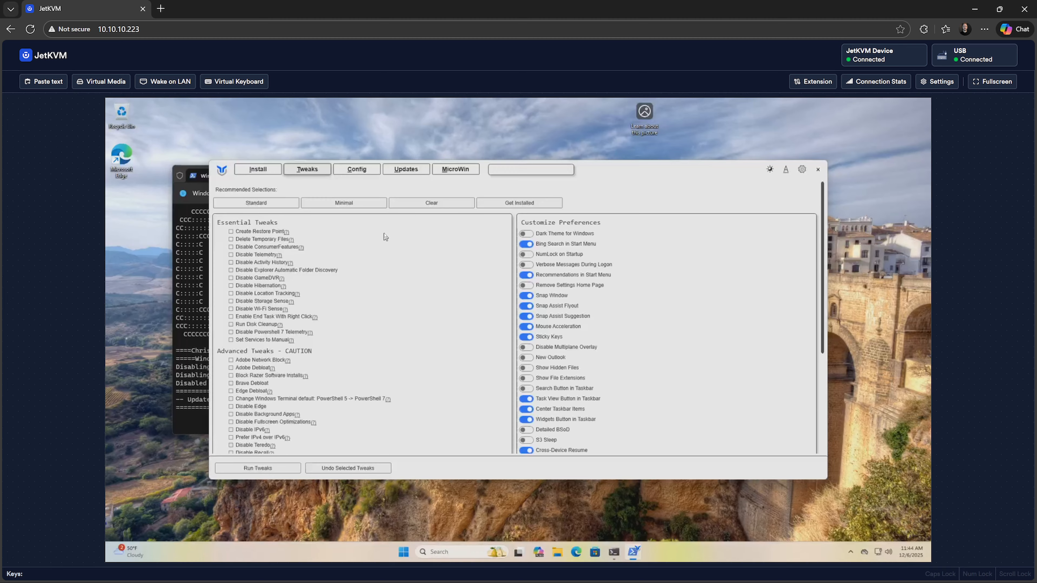
click(528, 233)
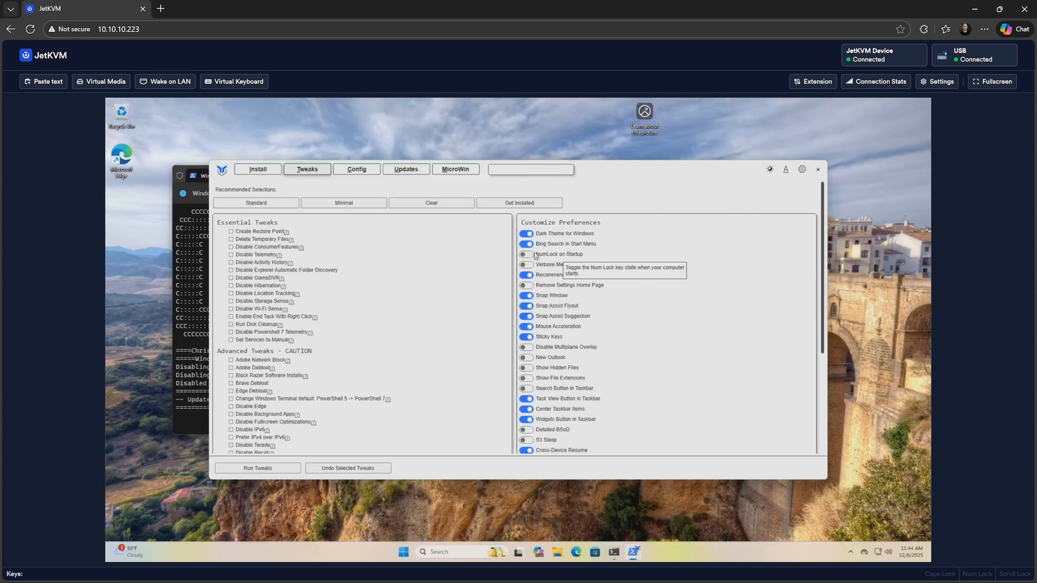
click(526, 255)
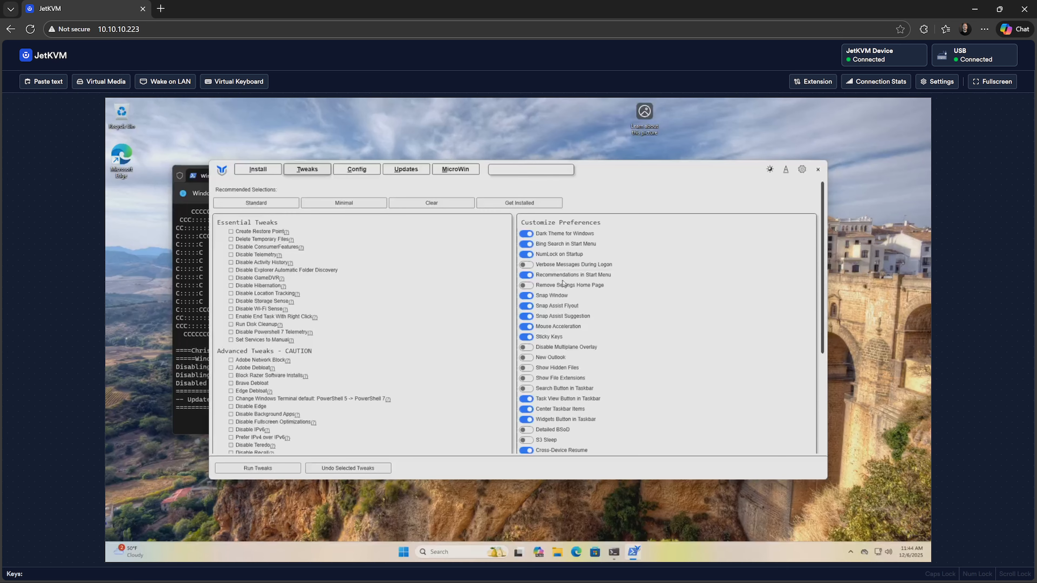
scroll(527, 348, down, 1)
click(527, 348)
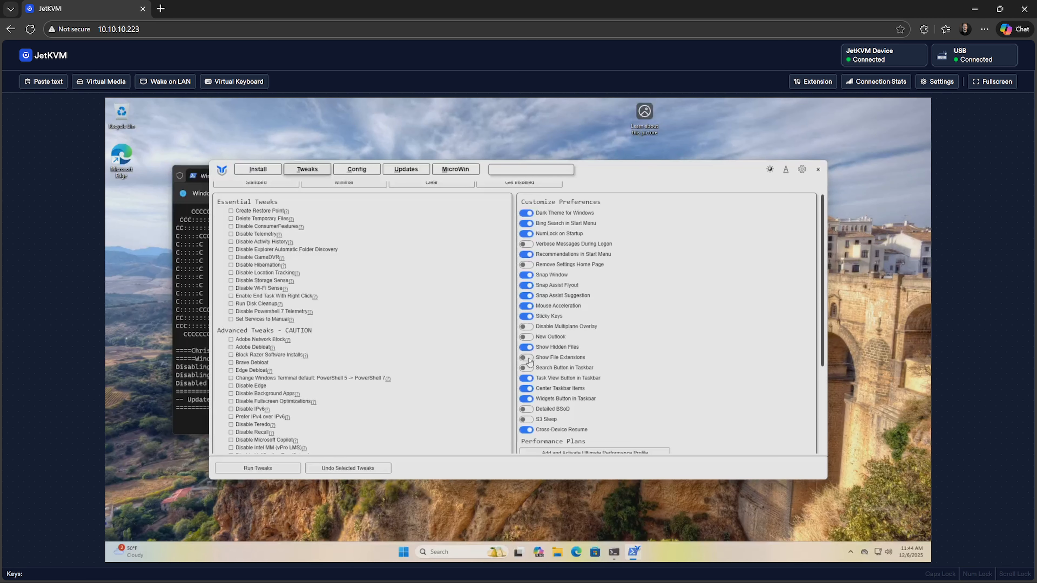
click(528, 358)
Add and activate the Ultimate Performance profile, and check the active plan in the Windows Power Options
scroll(530, 361, down, 3)
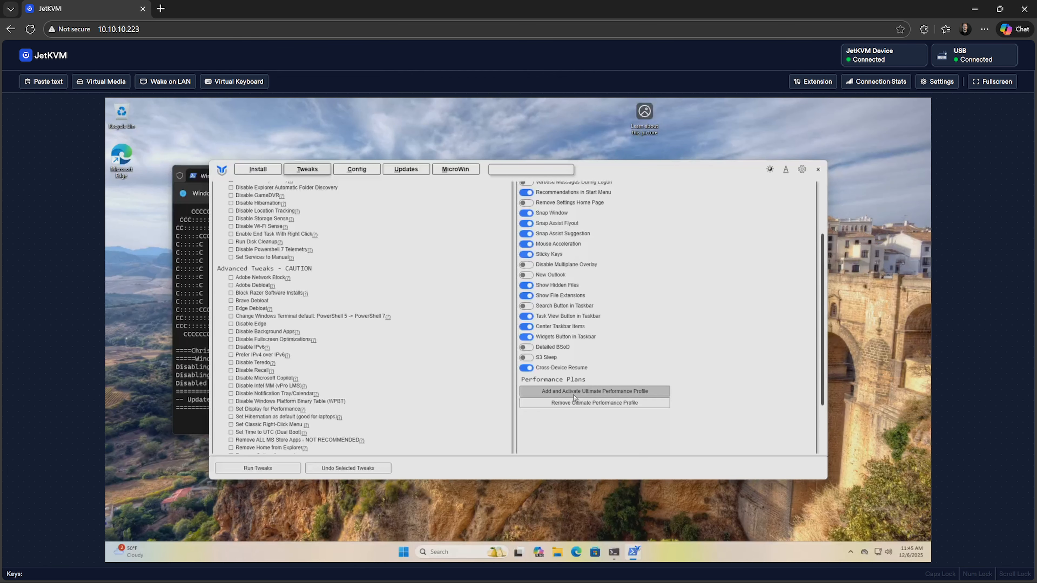
click(613, 395)
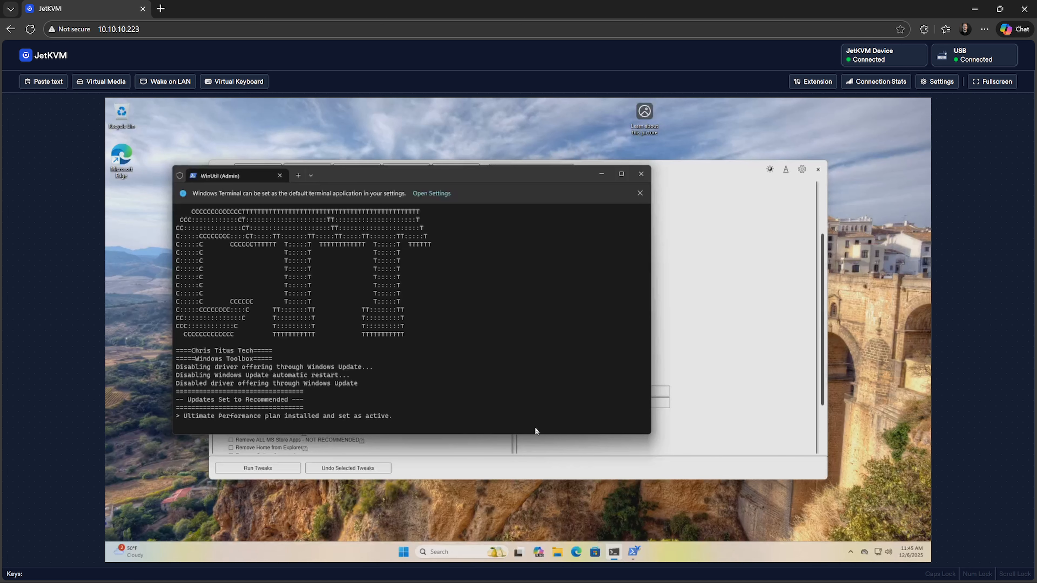
key(super)
text(power plan)
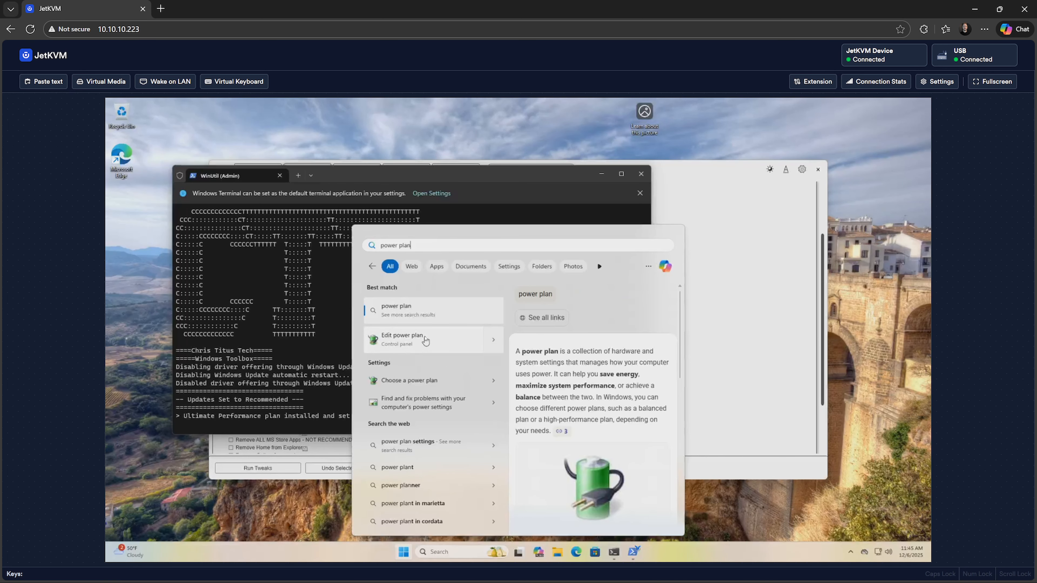
click(425, 340)
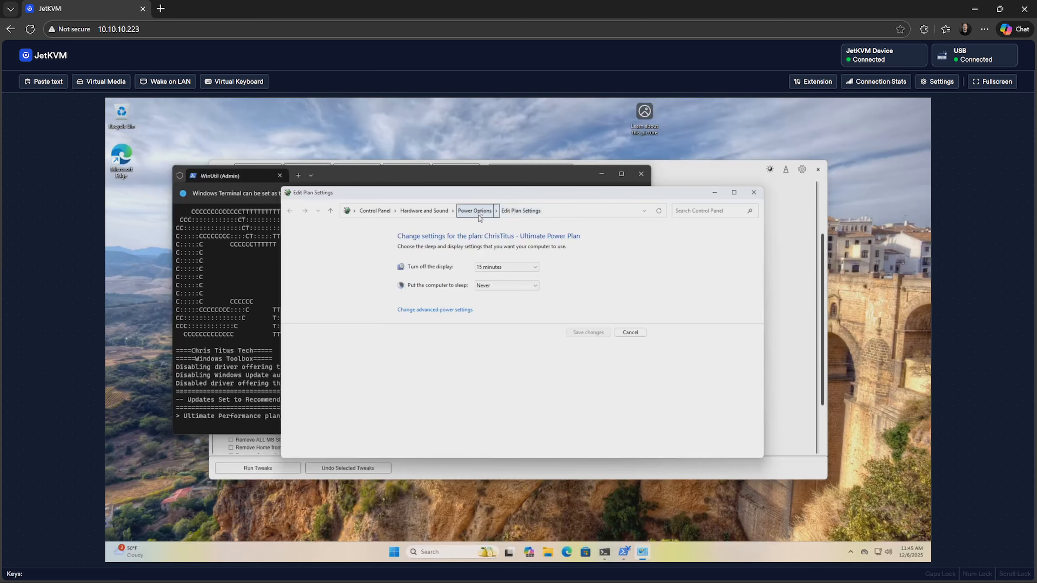
click(477, 213)
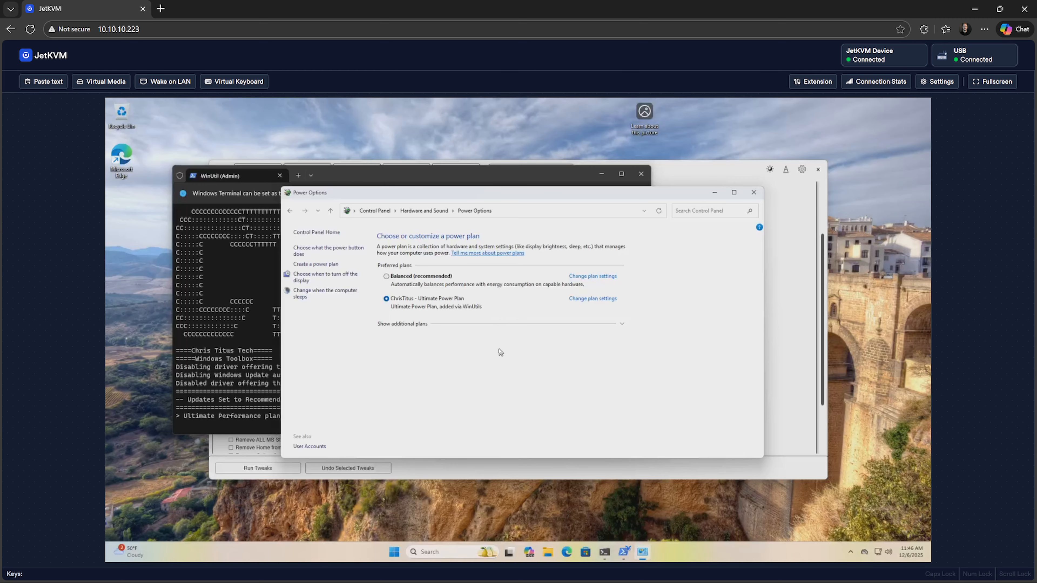
key(alt+F4)
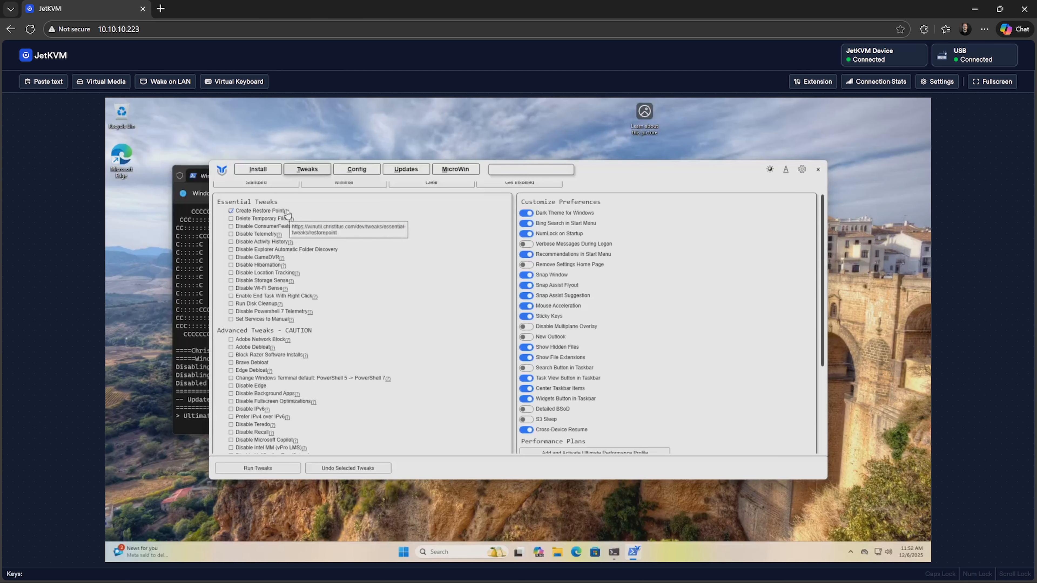
View the documentation page for the Create Restore Point tweak and close it
click(288, 213)
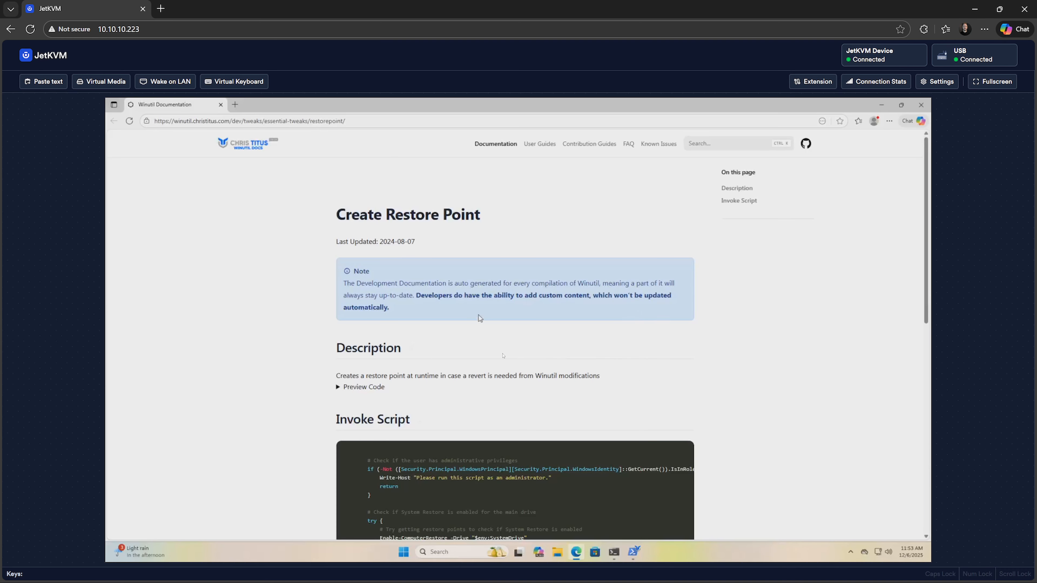
click(921, 104)
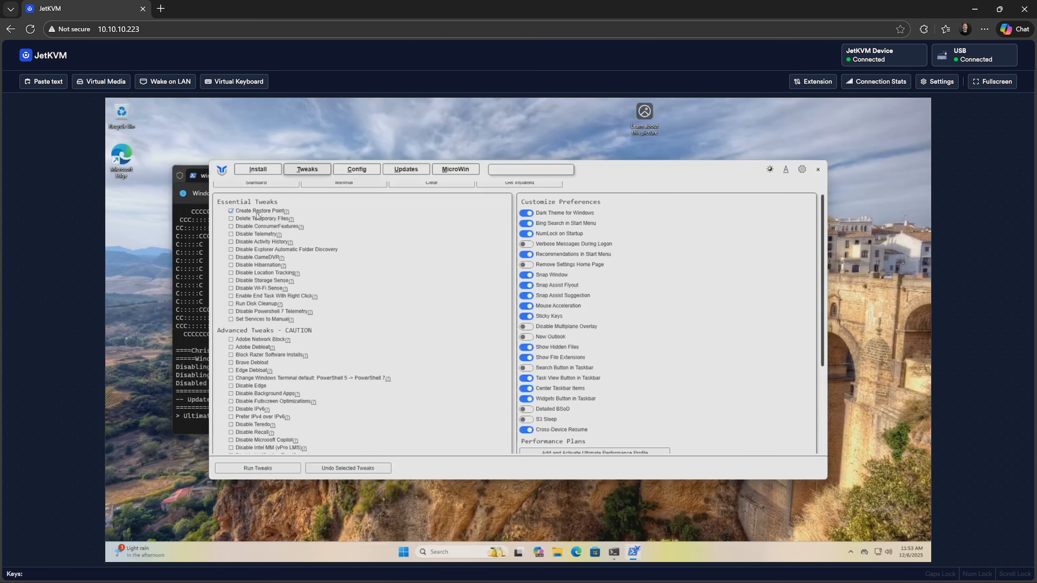
Check the desktop's context menu, and run the selected Create Restore Point, Set Classic Right-Click Menu and Remove OneDrive tweaks
scroll(371, 327, down, 1)
scroll(370, 326, down, 3)
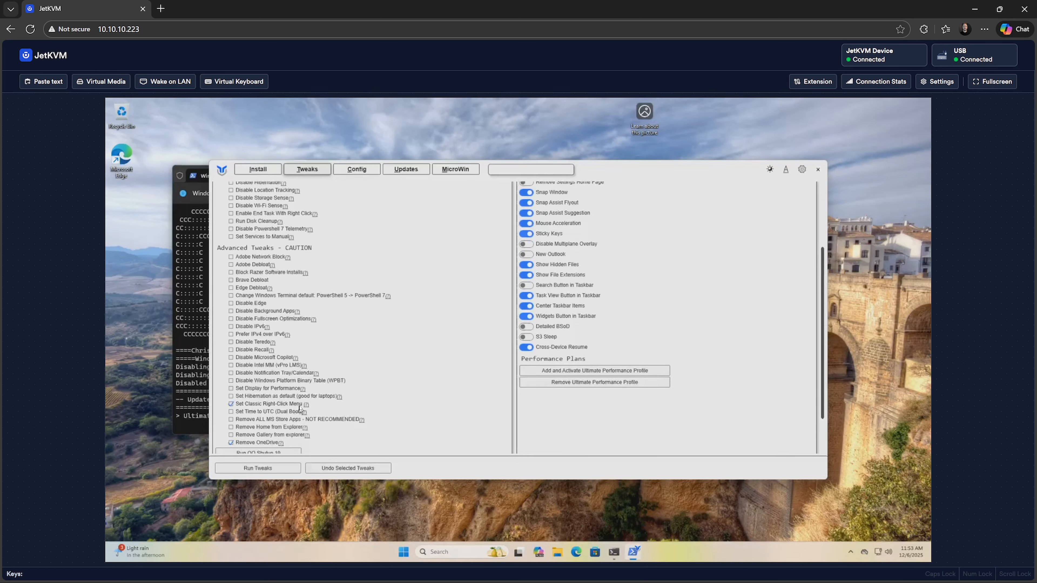
right_click(146, 364)
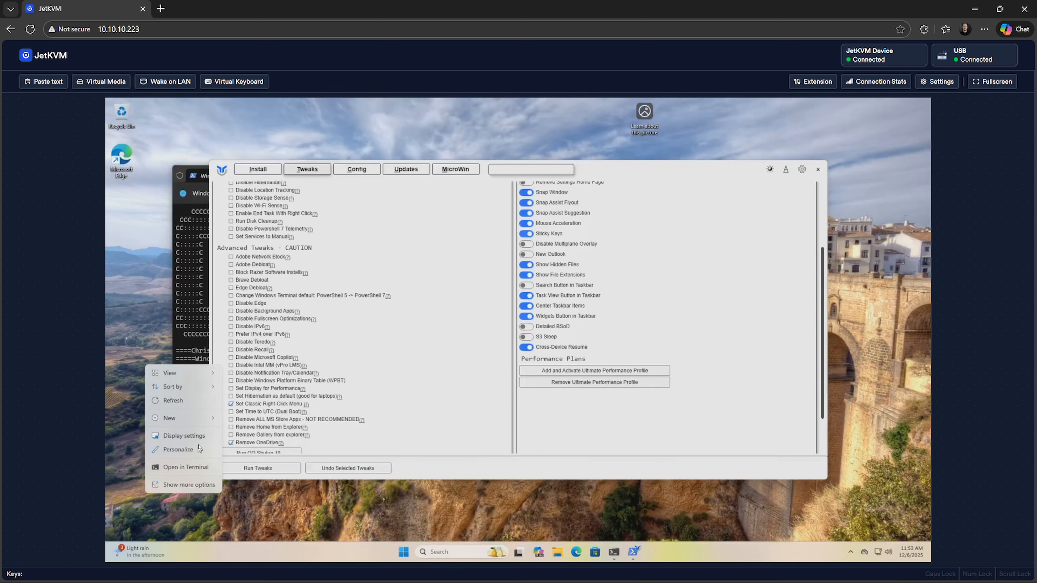
click(237, 423)
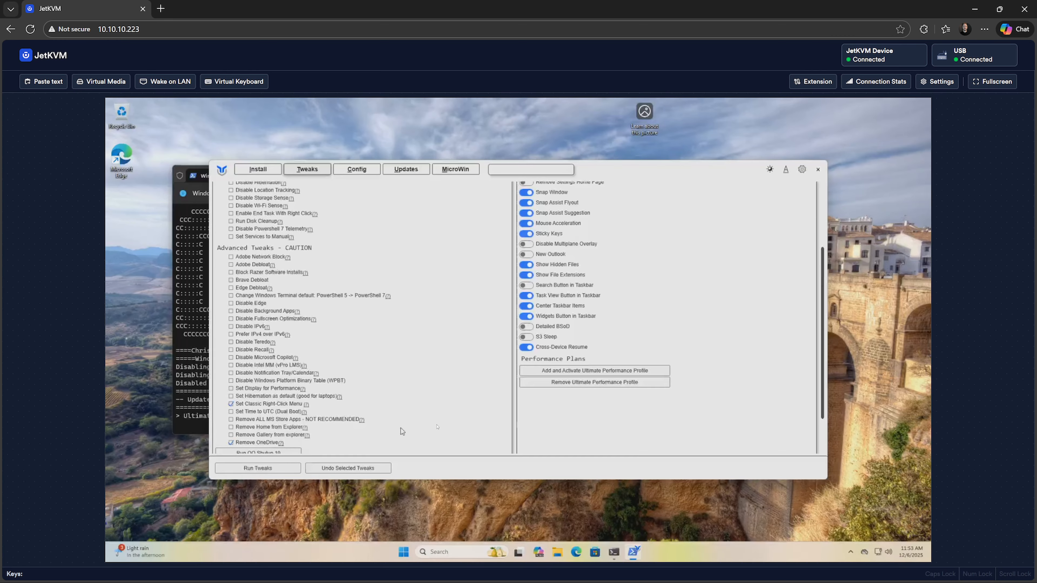
scroll(400, 428, up, 3)
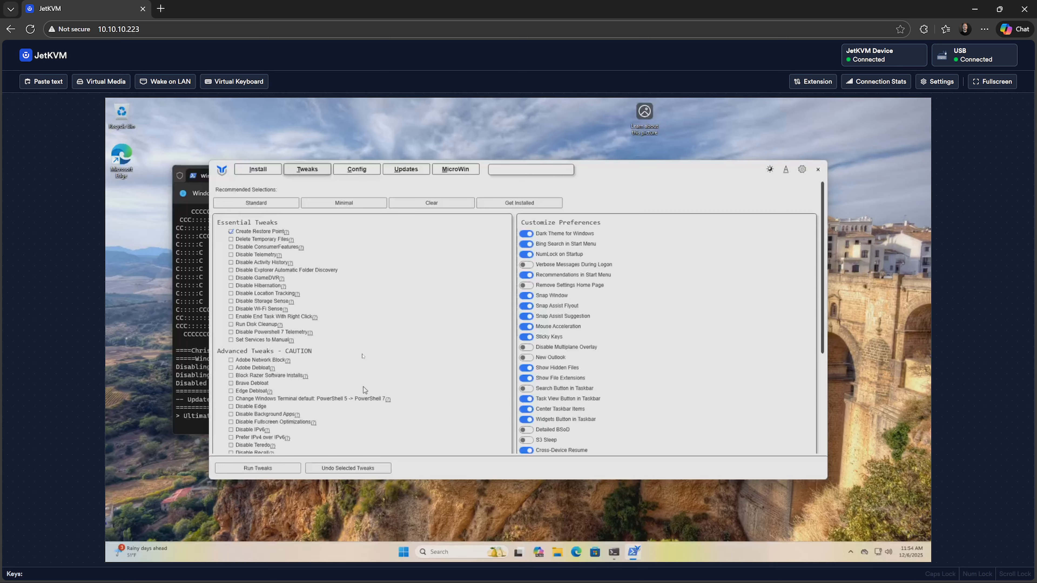
click(281, 471)
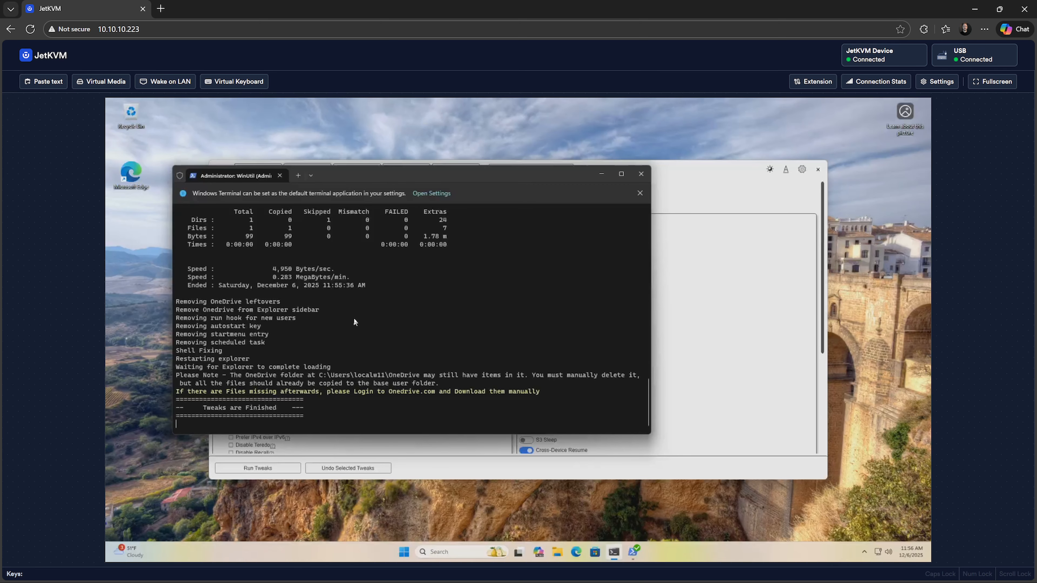
key(super)
scroll(500, 439, down, 1)
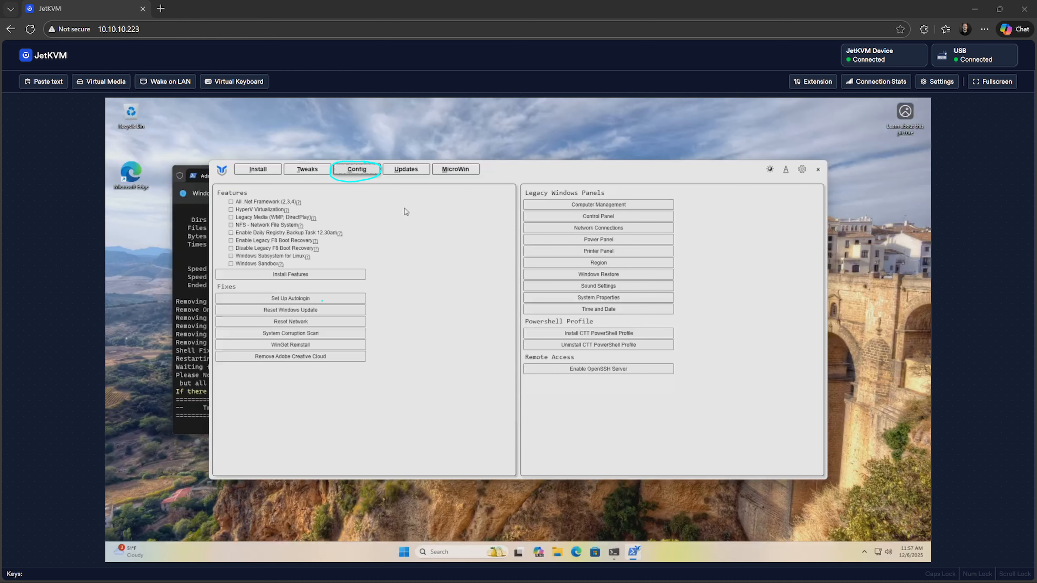
Install the All .Net Framework, HyperV Virtualization, NFS - Network File System and Windows Subsystem for Linux features
click(232, 203)
click(232, 210)
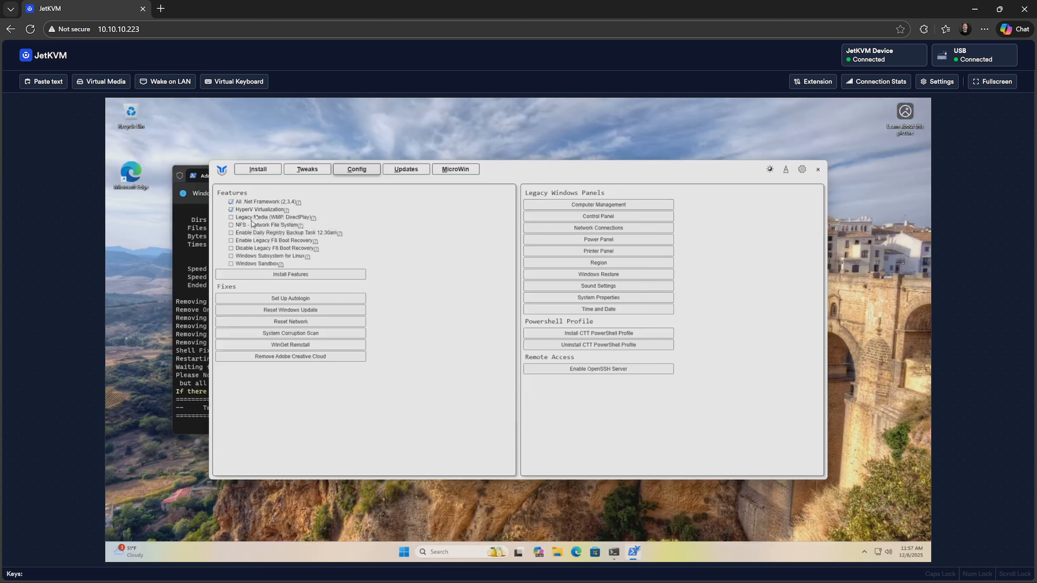
click(232, 224)
click(231, 256)
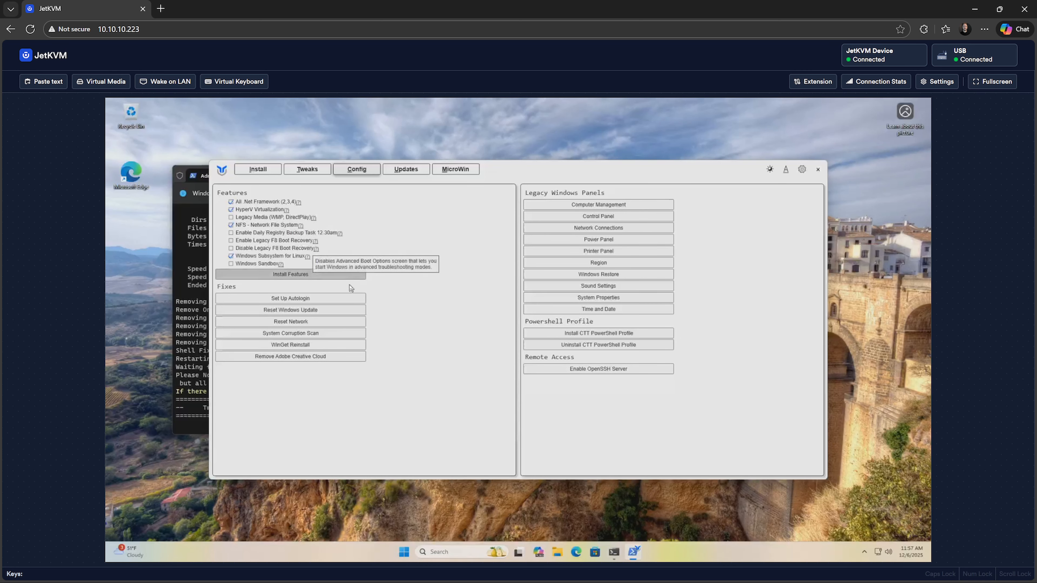
click(315, 274)
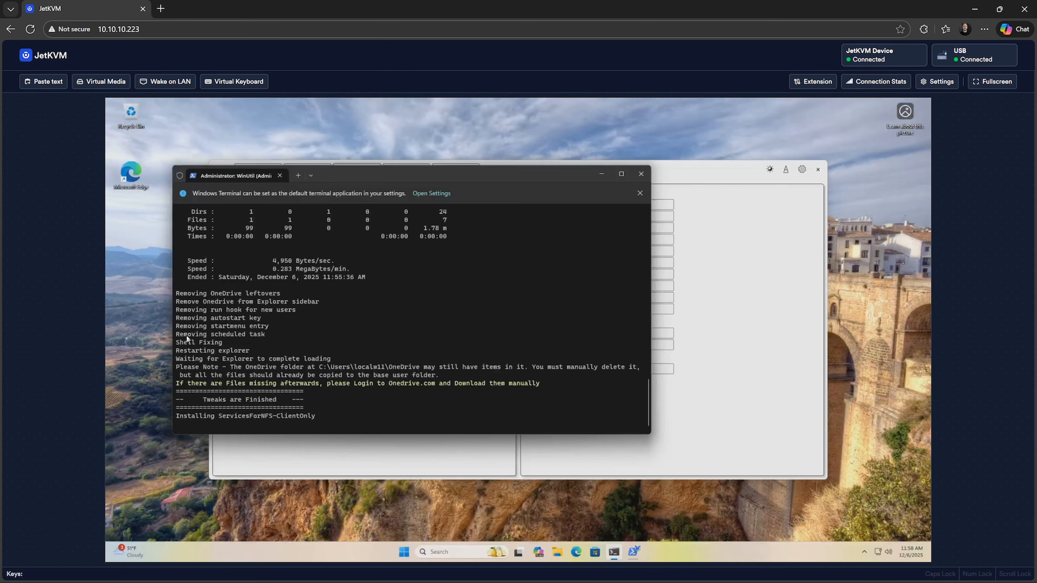